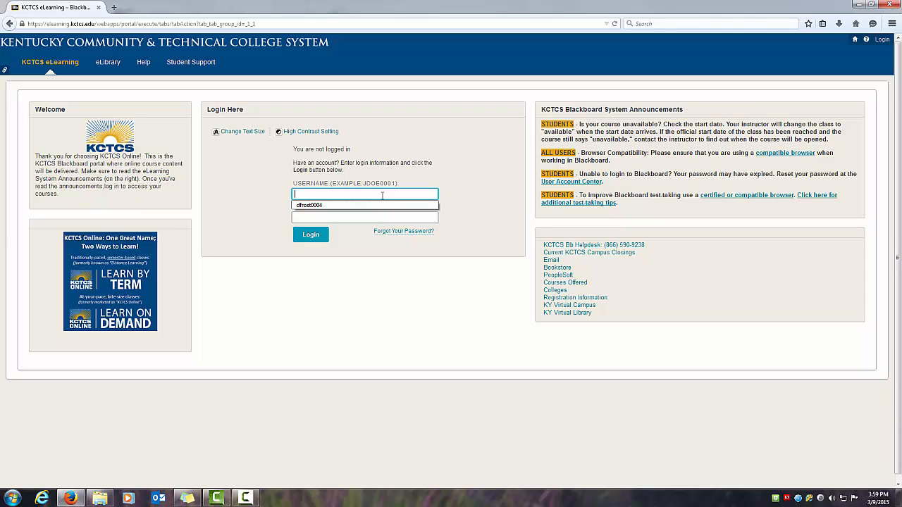
Step: Log in with the username and account password, and open the test course for training video
key(Tab)
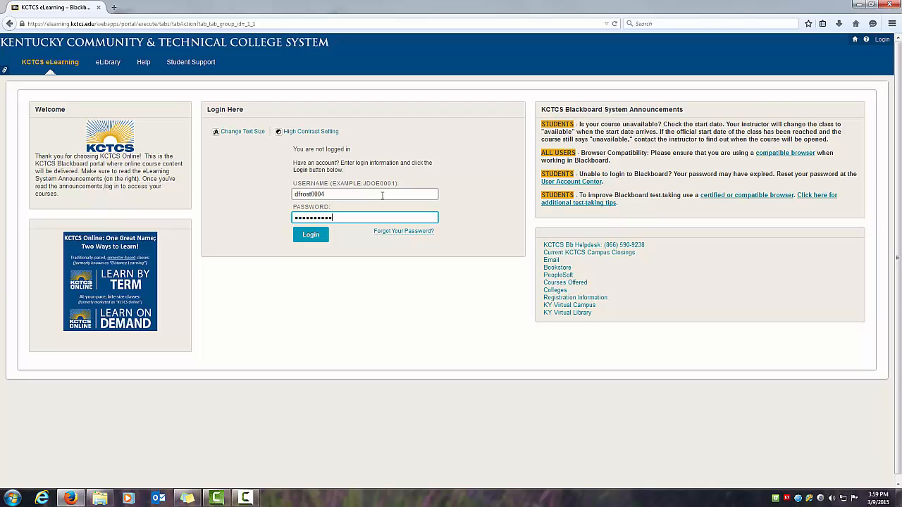
key(Return)
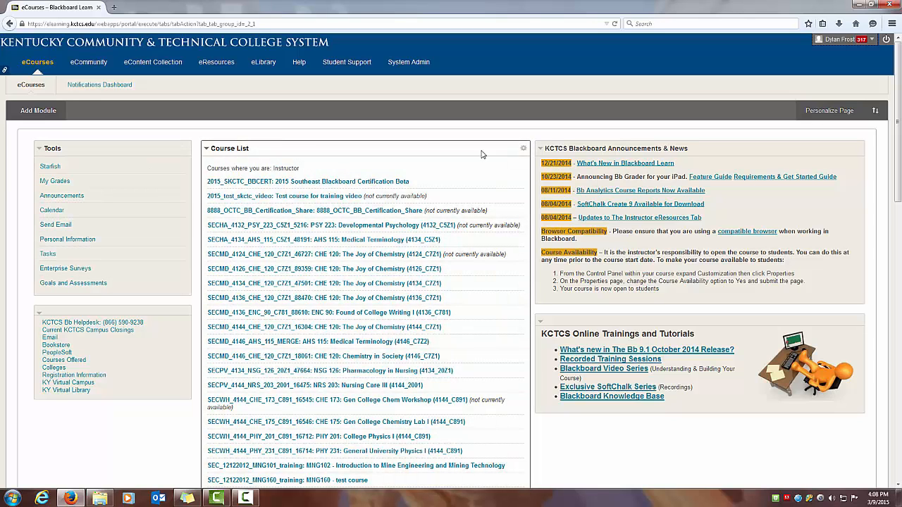
click(327, 200)
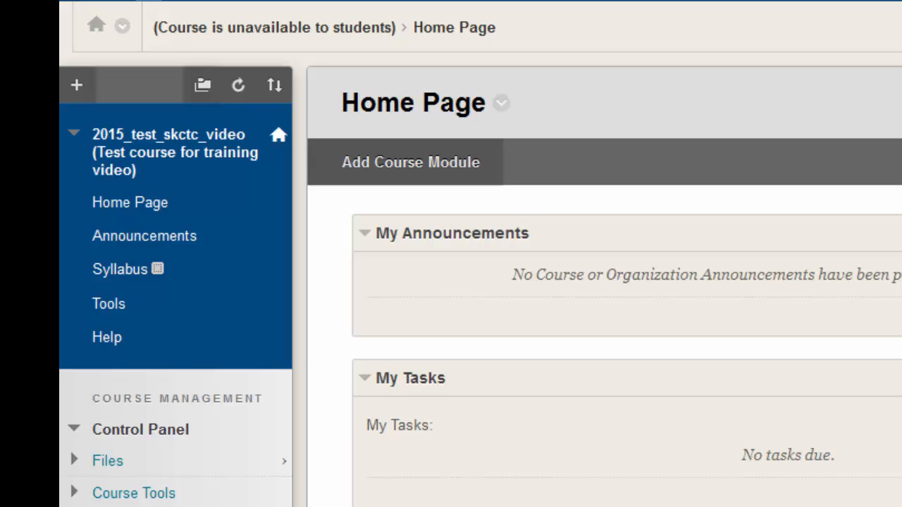
scroll(451, 282, down, 5)
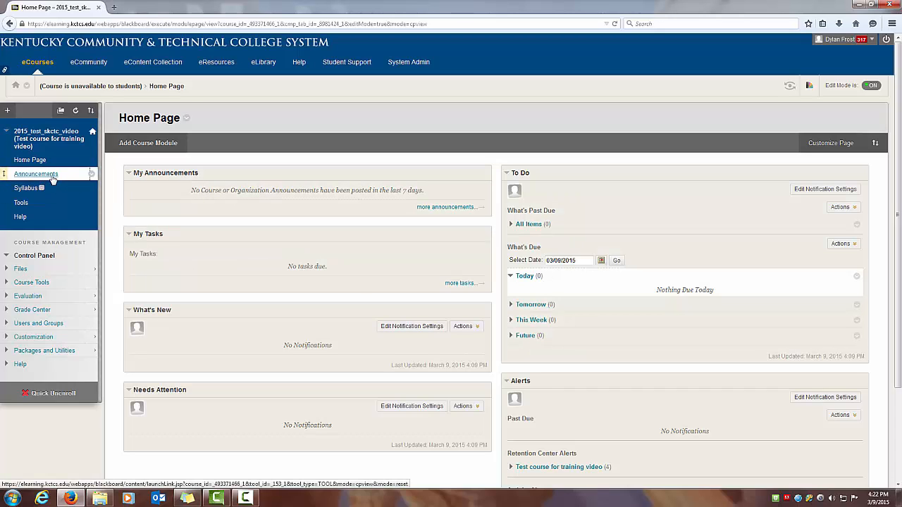
Step: Open the course's Announcements page to view where announcements are created
click(53, 181)
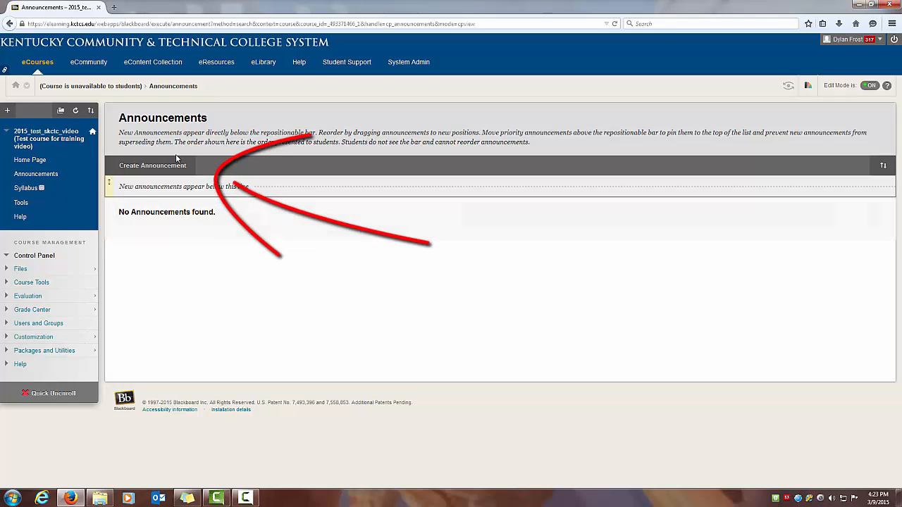
click(251, 499)
click(778, 306)
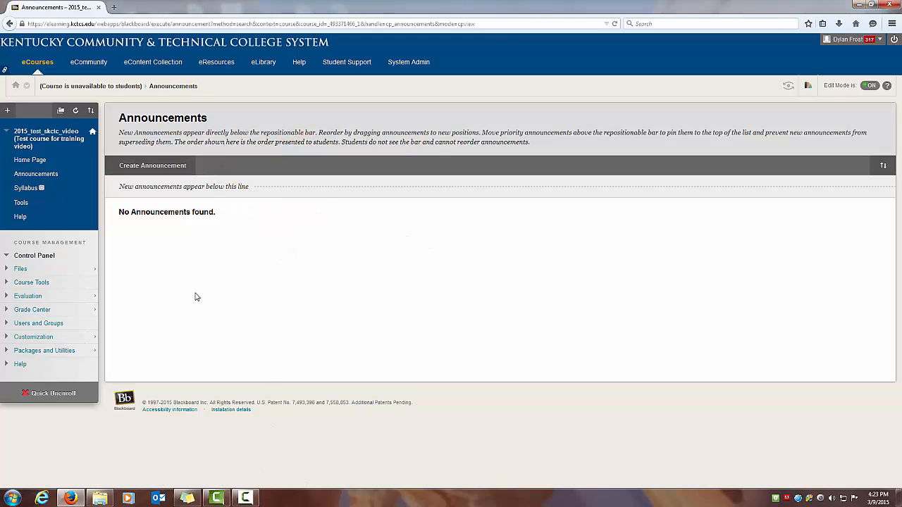
Step: Open the Syllabus content area and review the content types that can be built in it
click(28, 190)
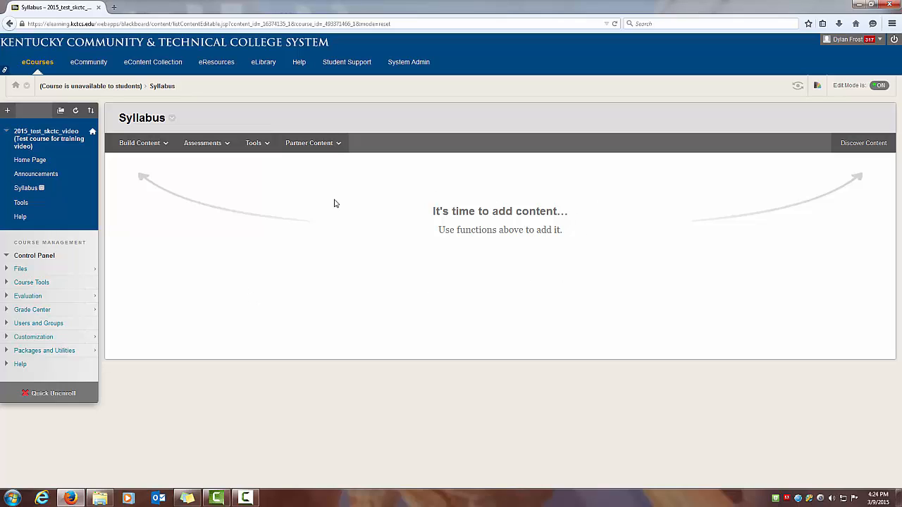
click(245, 498)
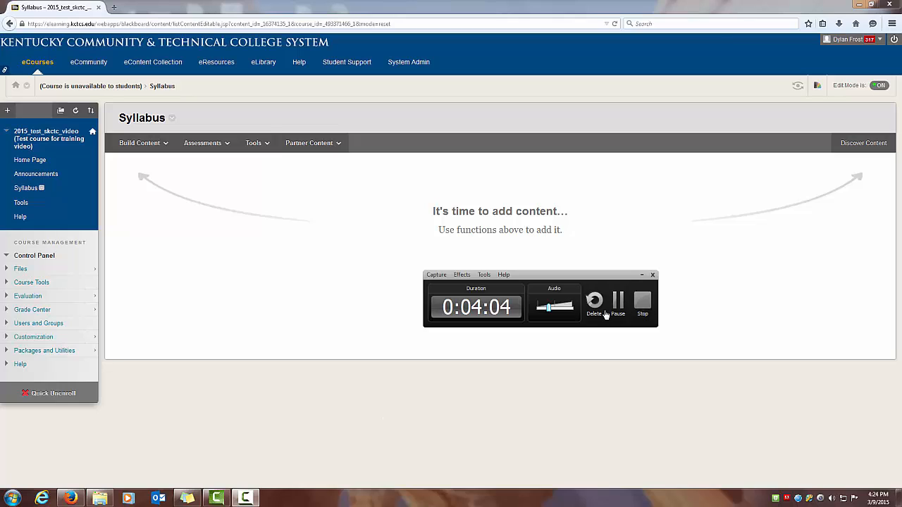
click(615, 304)
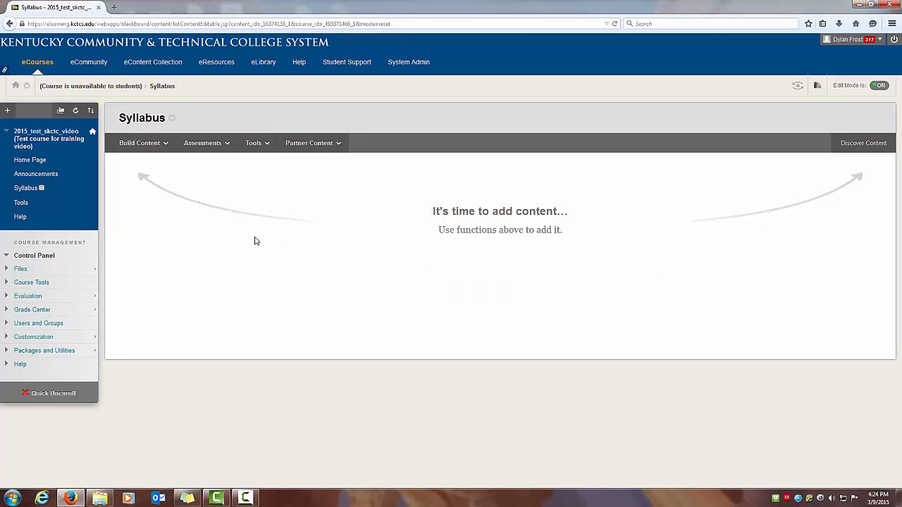
click(164, 151)
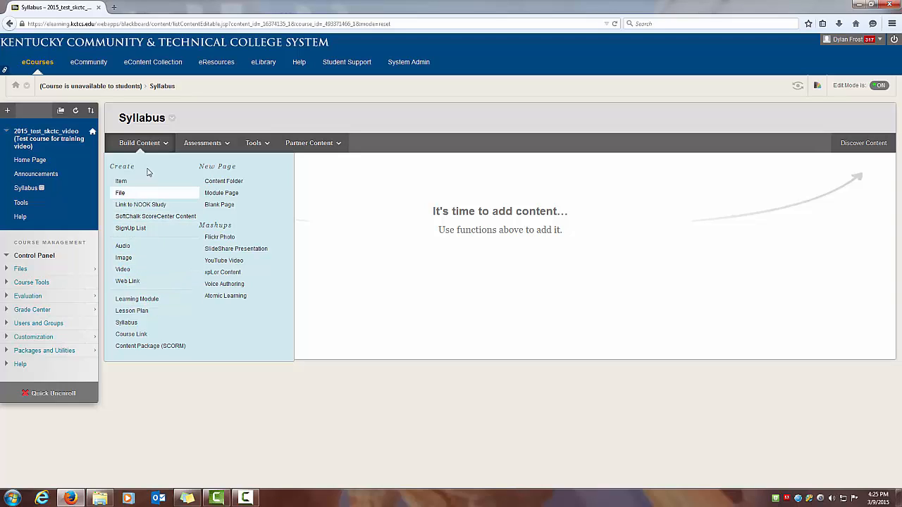
click(149, 143)
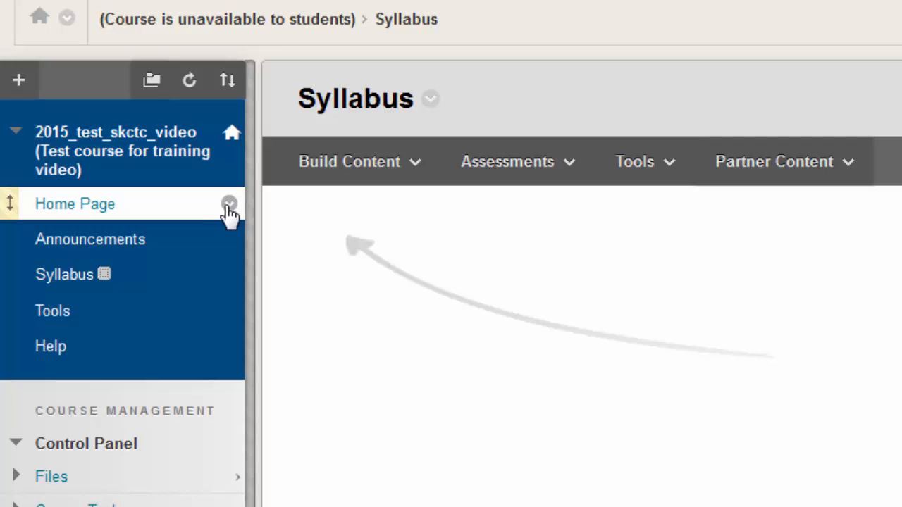
Step: Delete the Home Page item permanently from the course menu
click(229, 206)
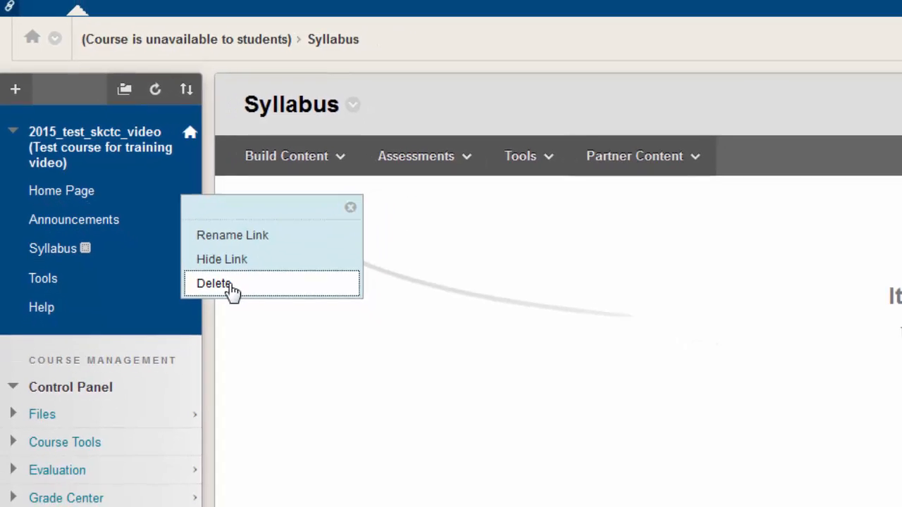
click(232, 287)
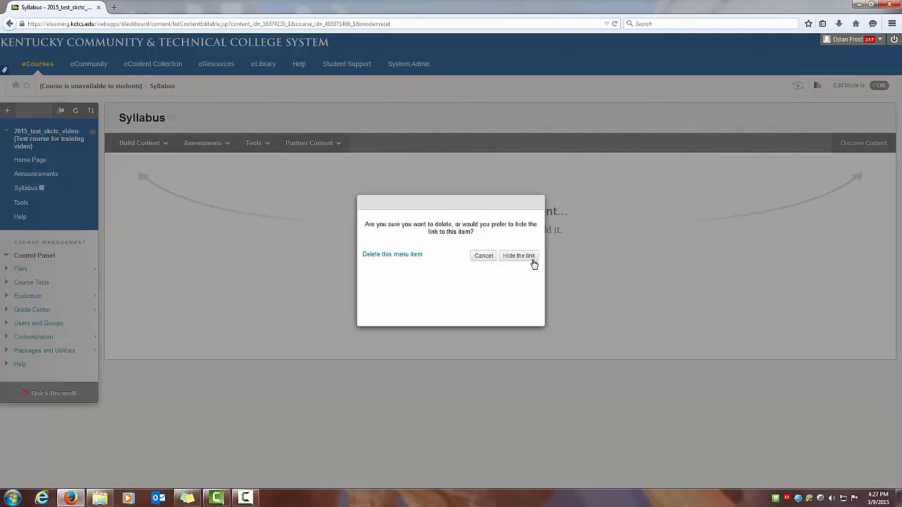
click(413, 257)
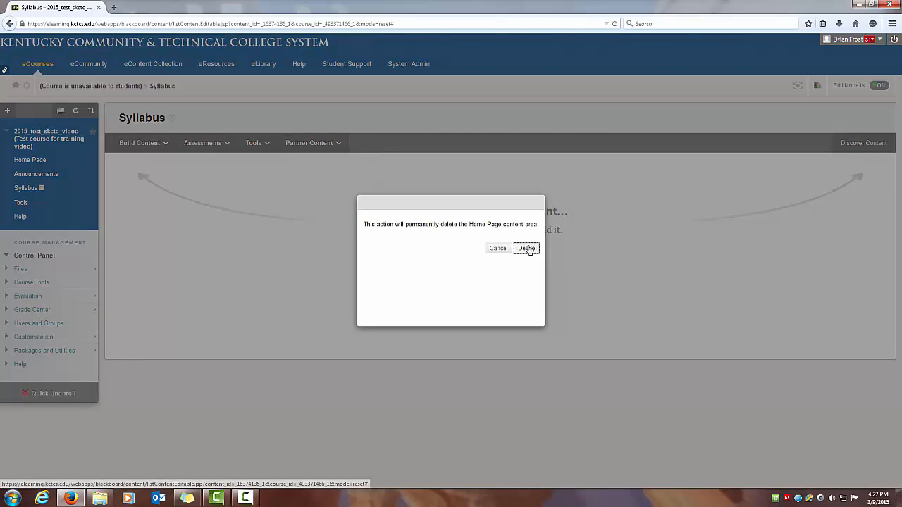
click(527, 248)
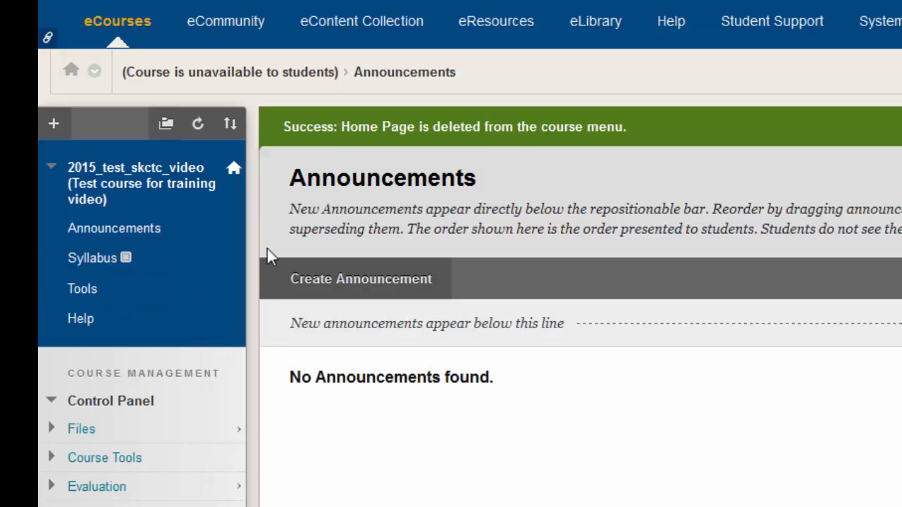
Step: Add a content area named Lectures to the course menu
click(53, 125)
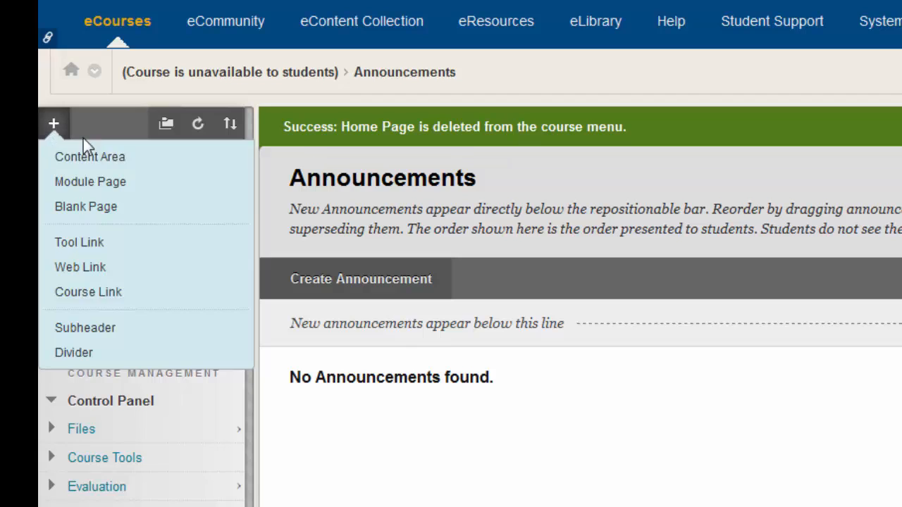
mouse_move(62, 126)
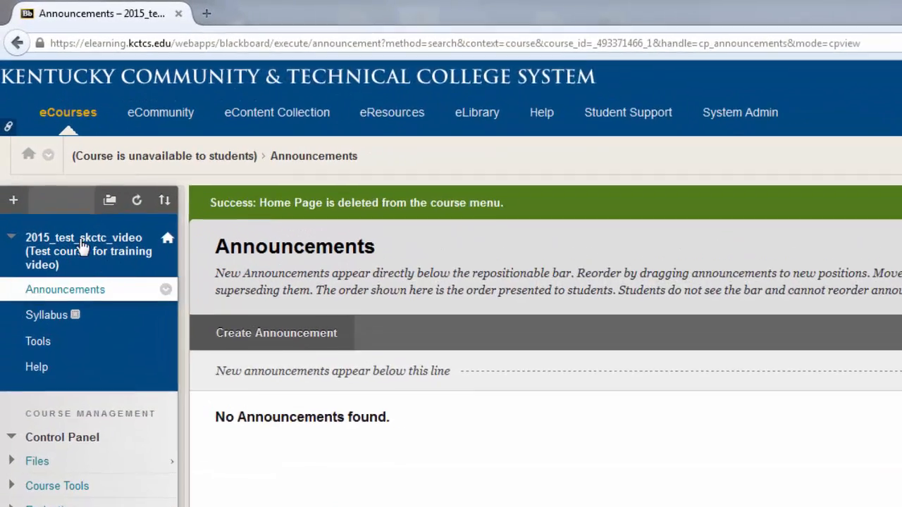
click(7, 112)
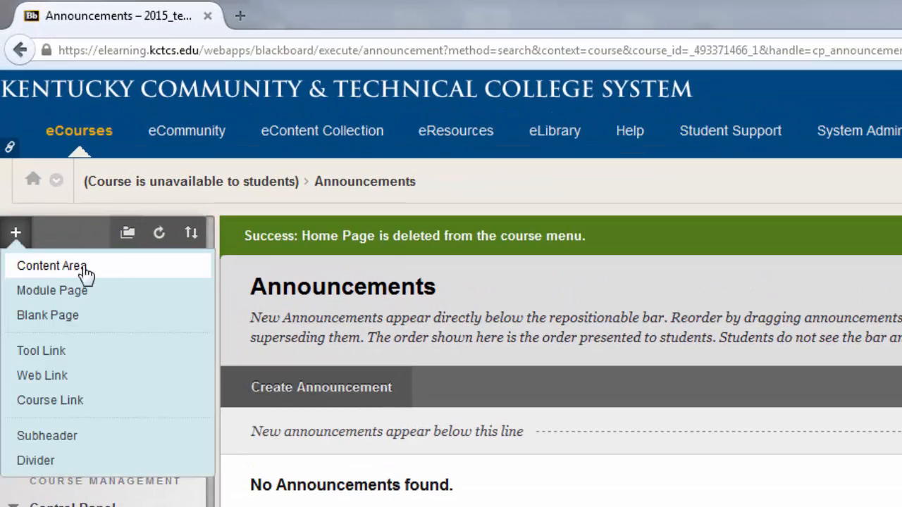
click(116, 274)
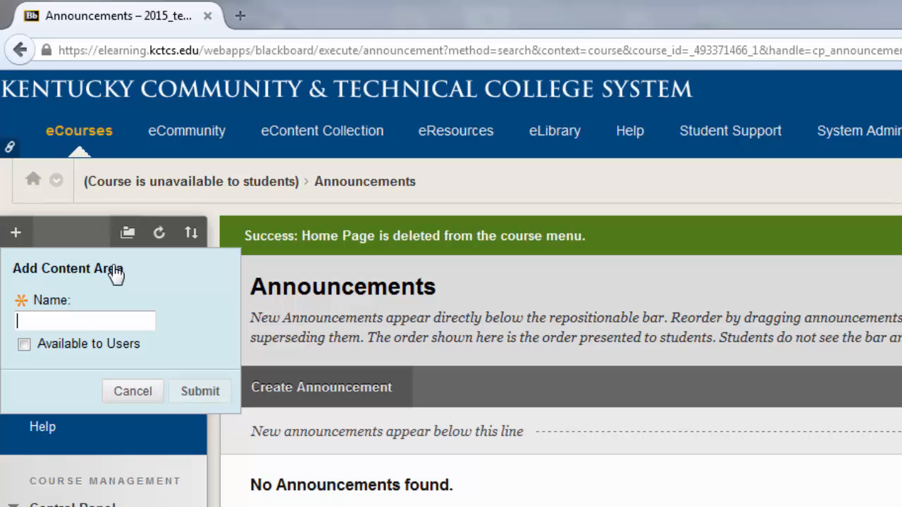
click(83, 320)
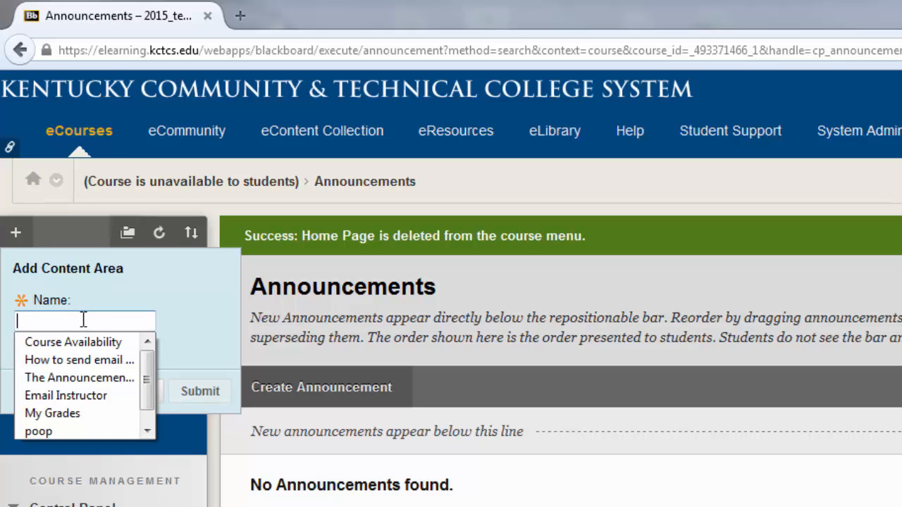
text(Lectures)
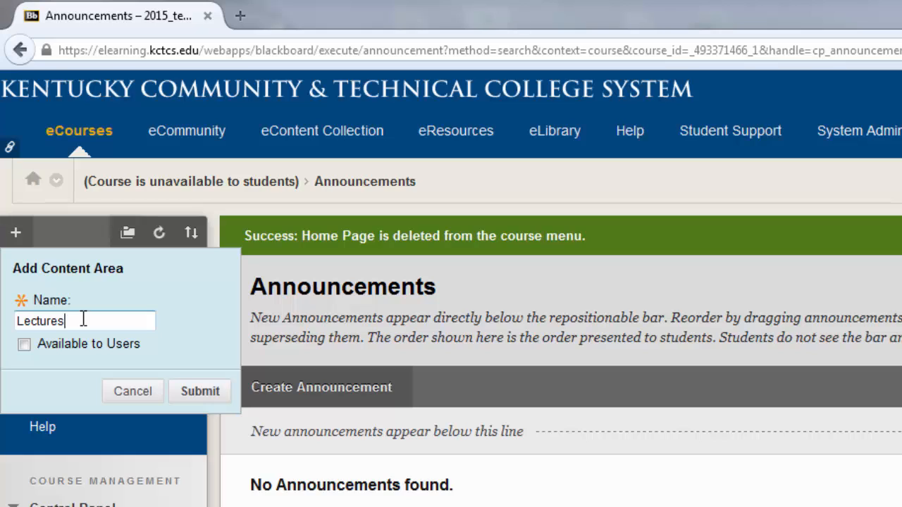
click(26, 346)
click(185, 388)
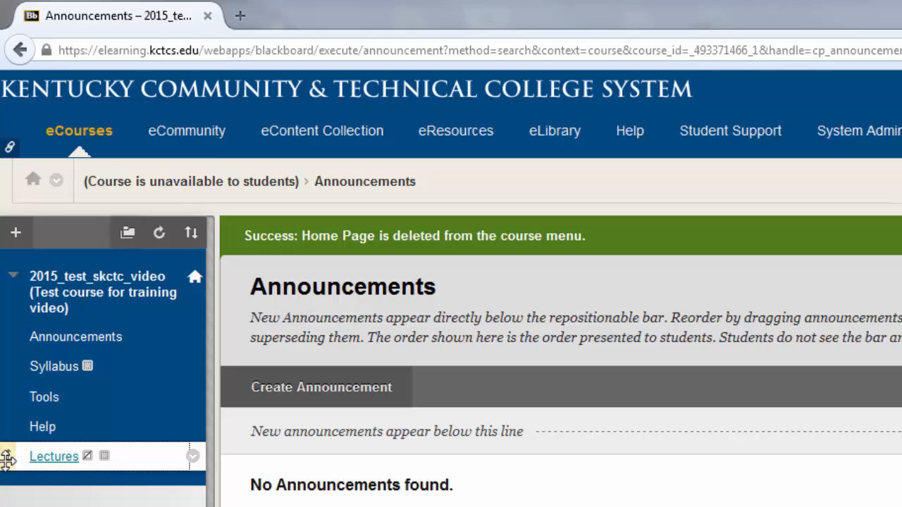
Step: Move Lectures between Syllabus and Tools in the course menu and set its link to show
drag(12, 458, 9, 393)
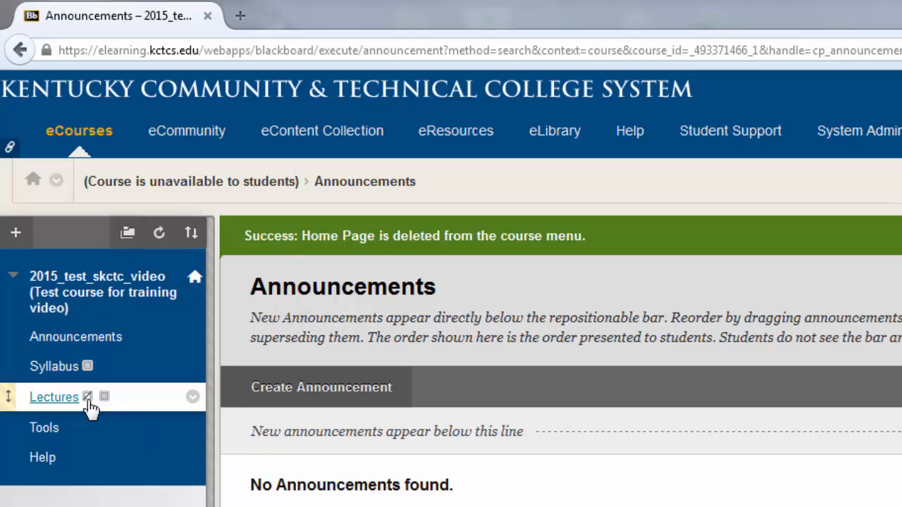
mouse_move(87, 399)
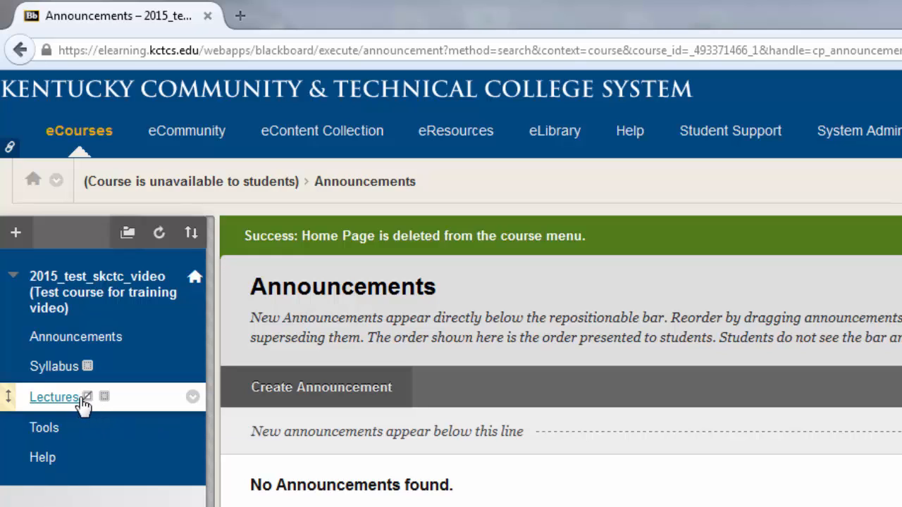
click(193, 400)
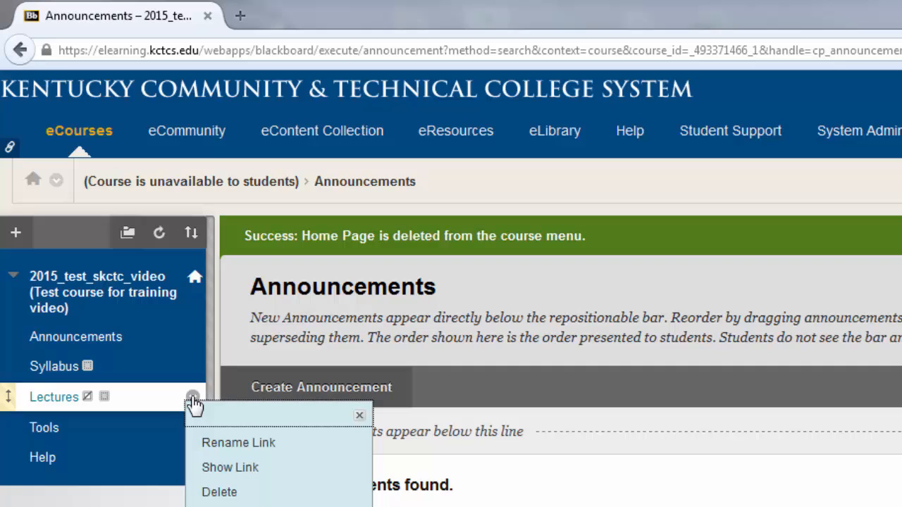
click(230, 468)
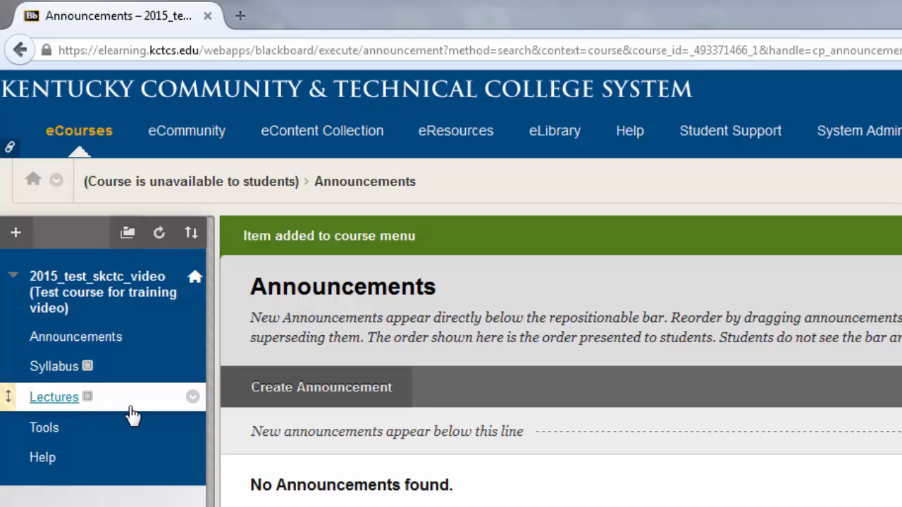
Step: Open the Lectures content area and review its options for building content and assessments
click(71, 399)
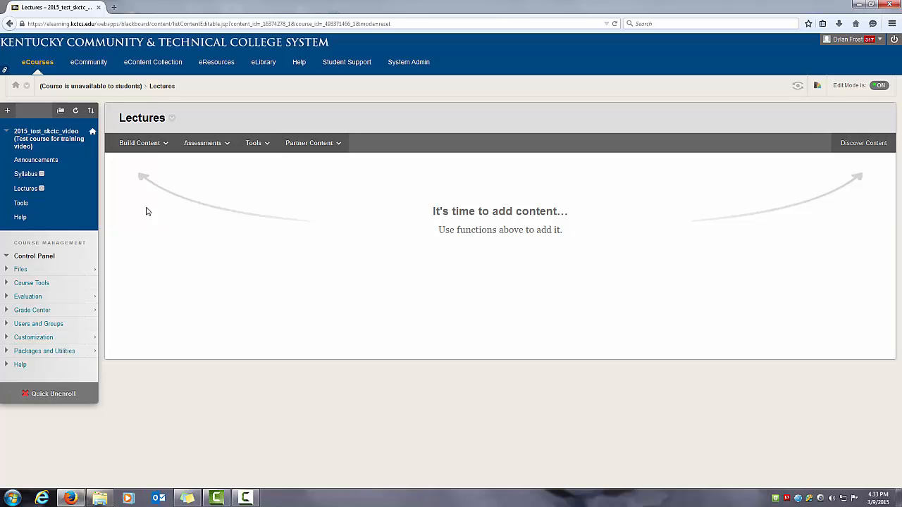
click(139, 143)
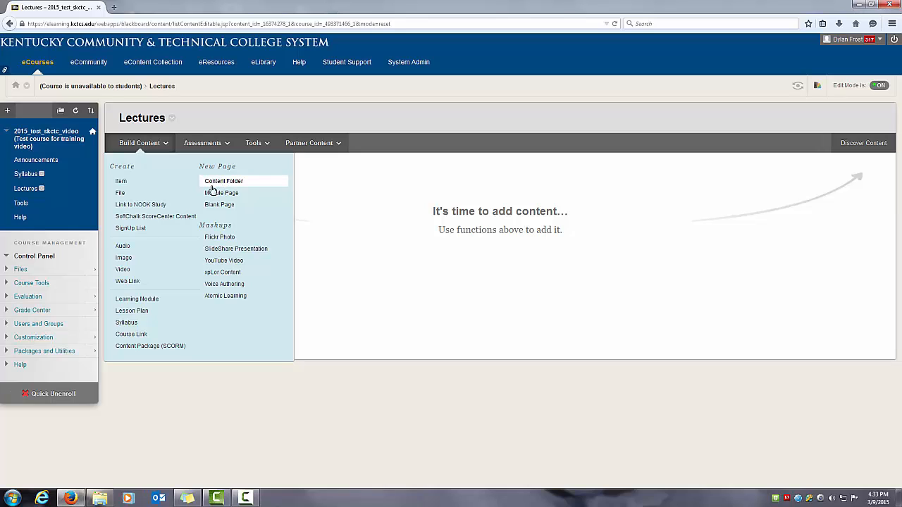
click(210, 143)
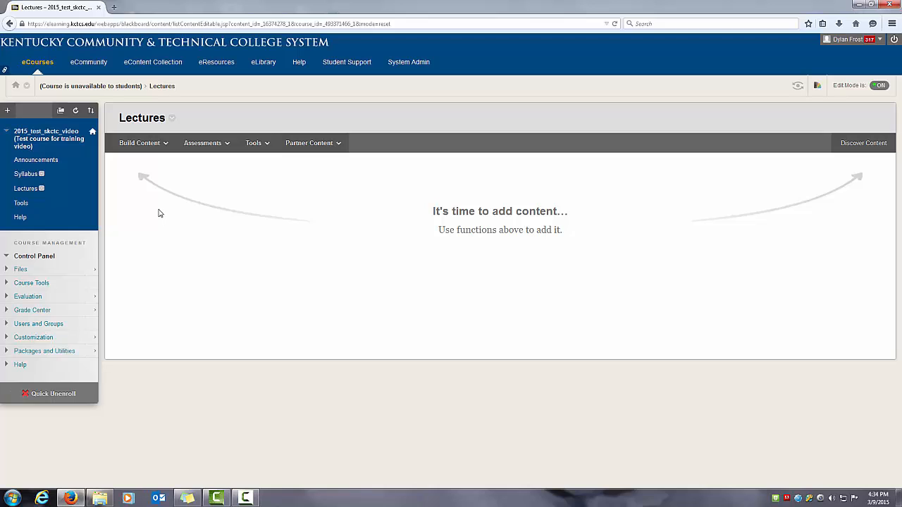
Step: Open the course's Tools page and look through the list of available tools
click(21, 204)
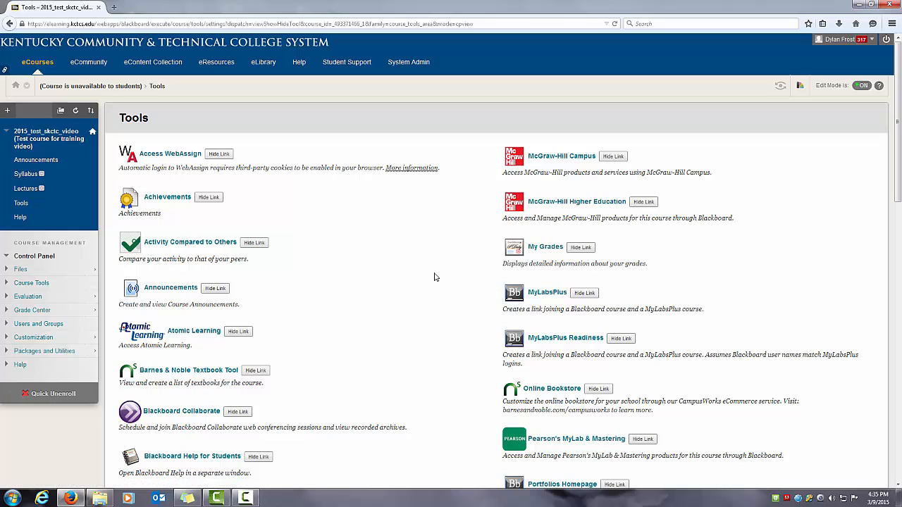
scroll(434, 277, down, 4)
scroll(434, 277, down, 1)
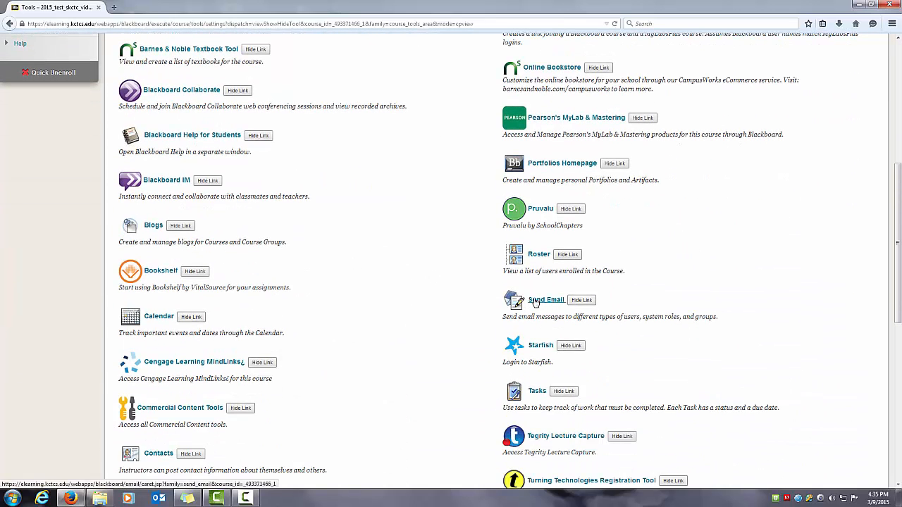
scroll(427, 296, up, 4)
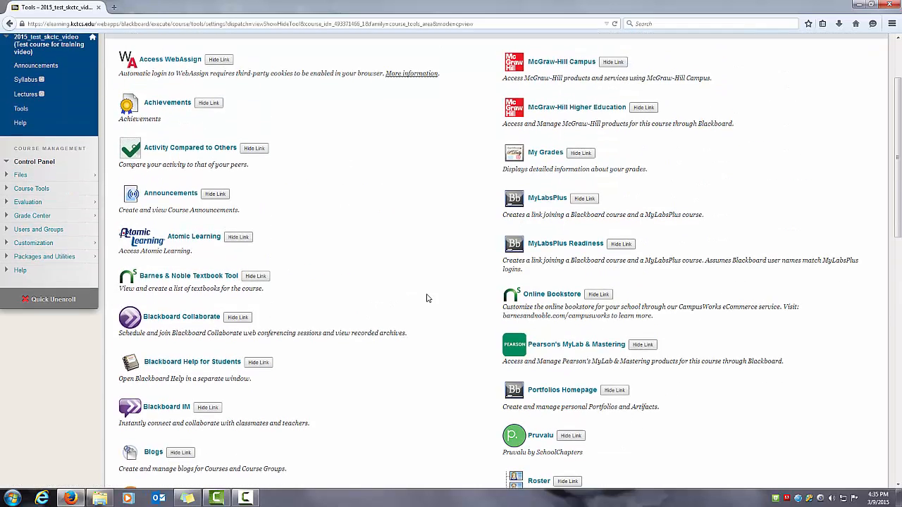
scroll(427, 298, up, 2)
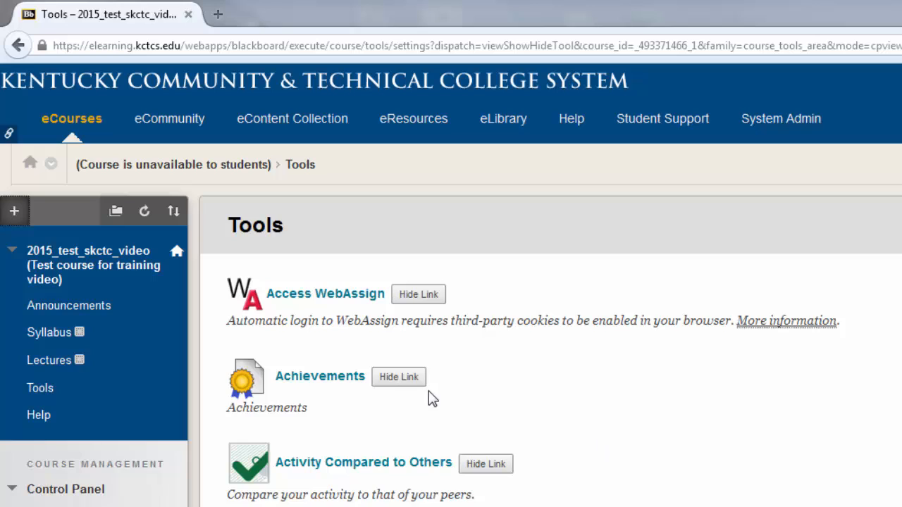
Step: Add a tool link of type Email named Email Instructor to the course menu and make it available to users
click(13, 213)
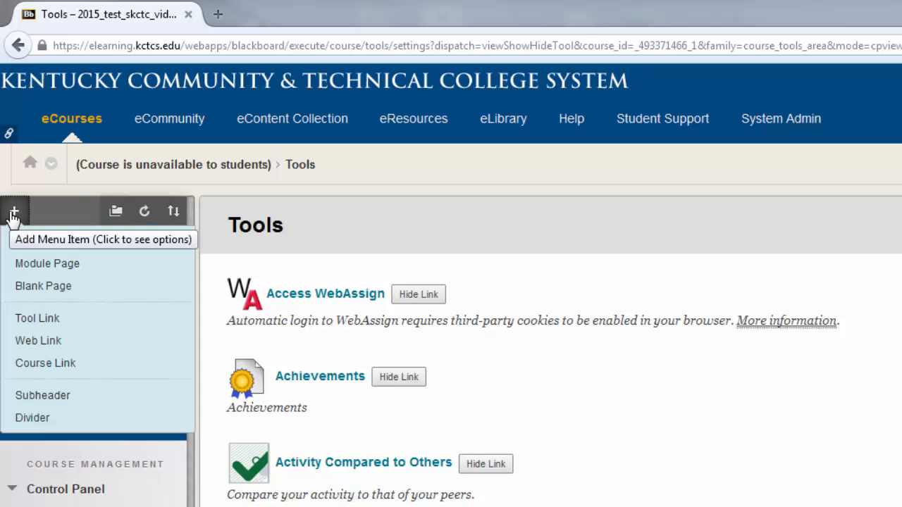
click(103, 323)
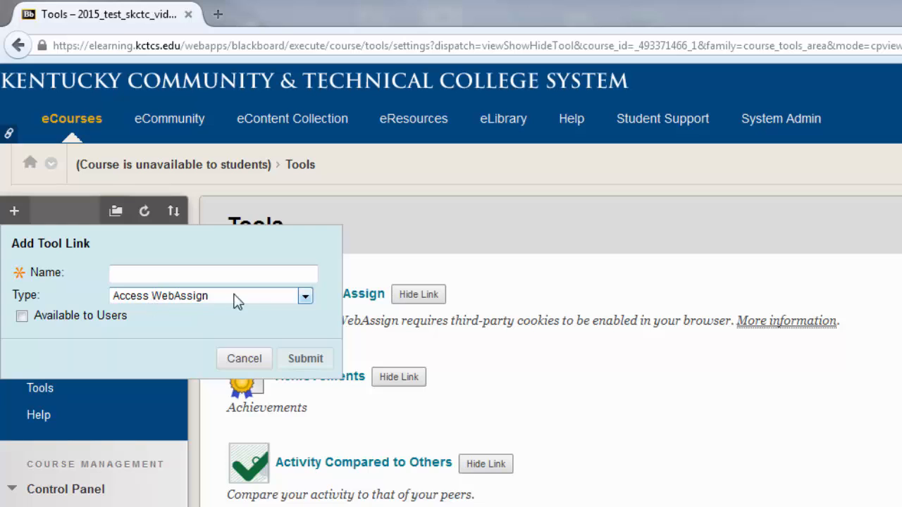
click(303, 298)
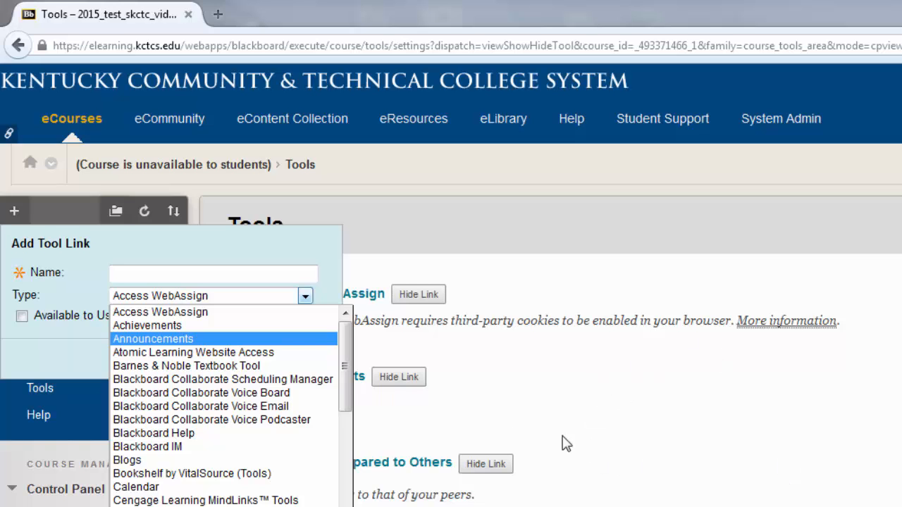
drag(348, 337, 339, 382)
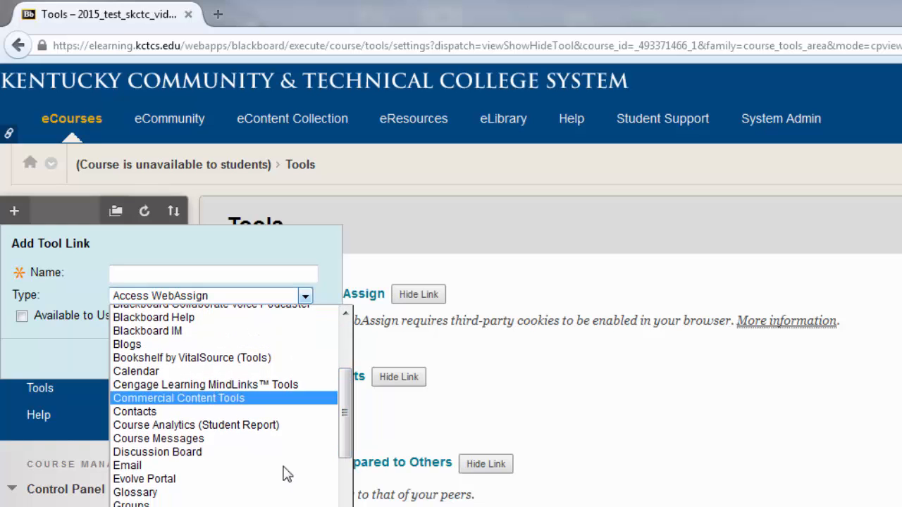
click(186, 467)
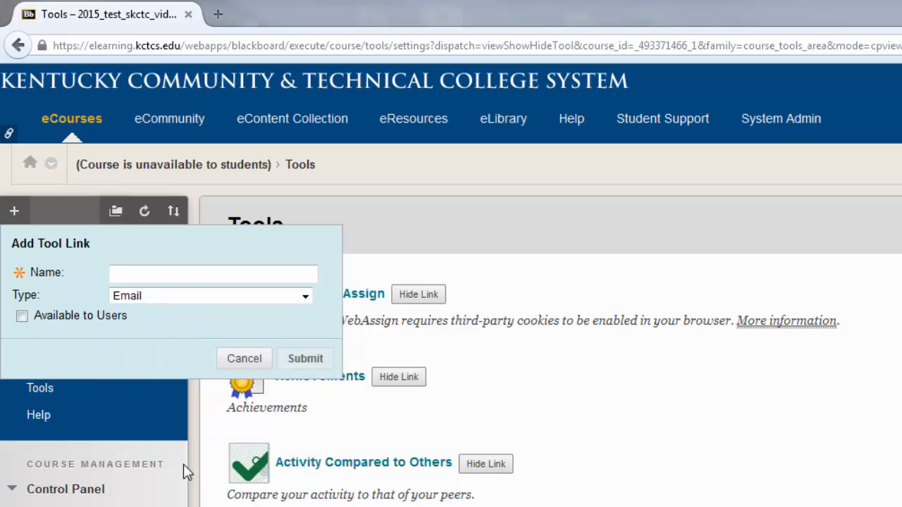
click(218, 270)
text(Email Ins)
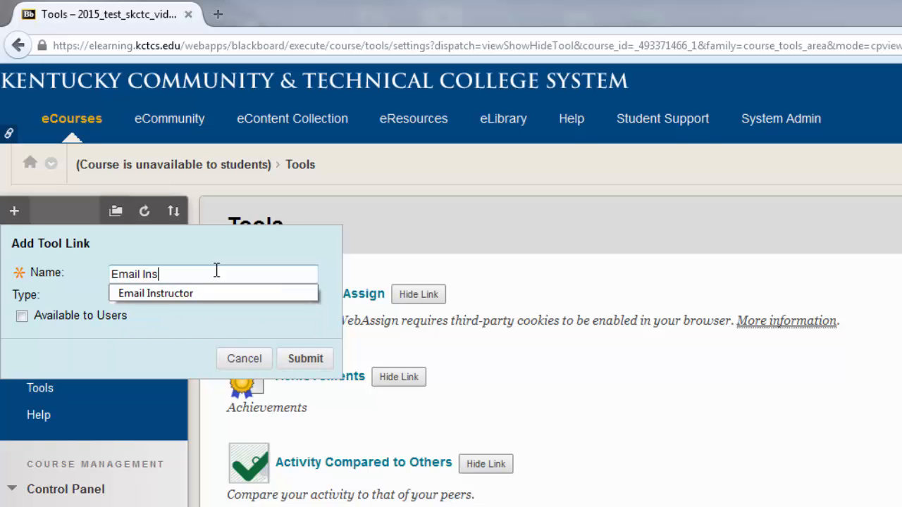
text(tructor)
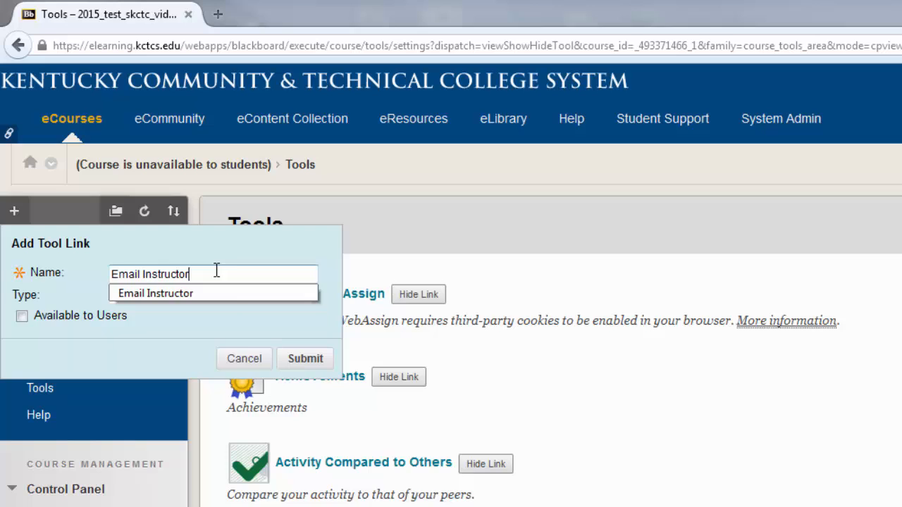
click(241, 329)
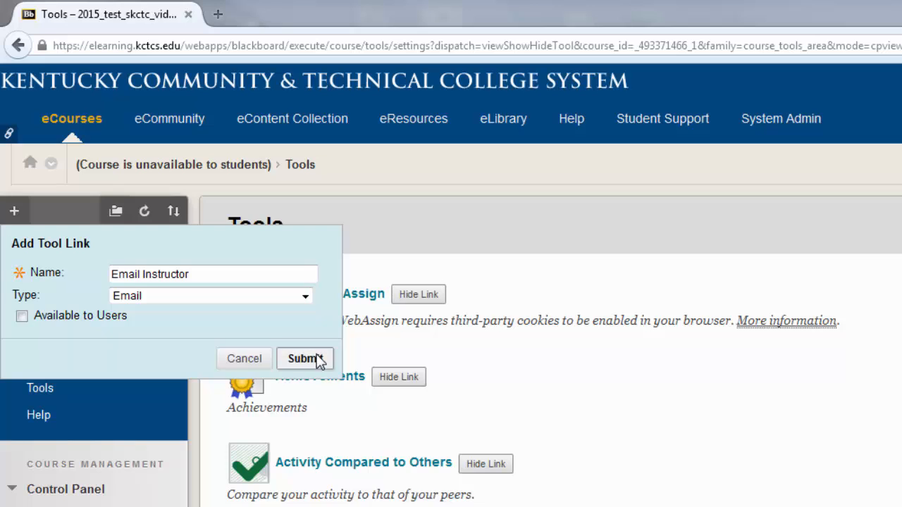
click(22, 316)
click(313, 357)
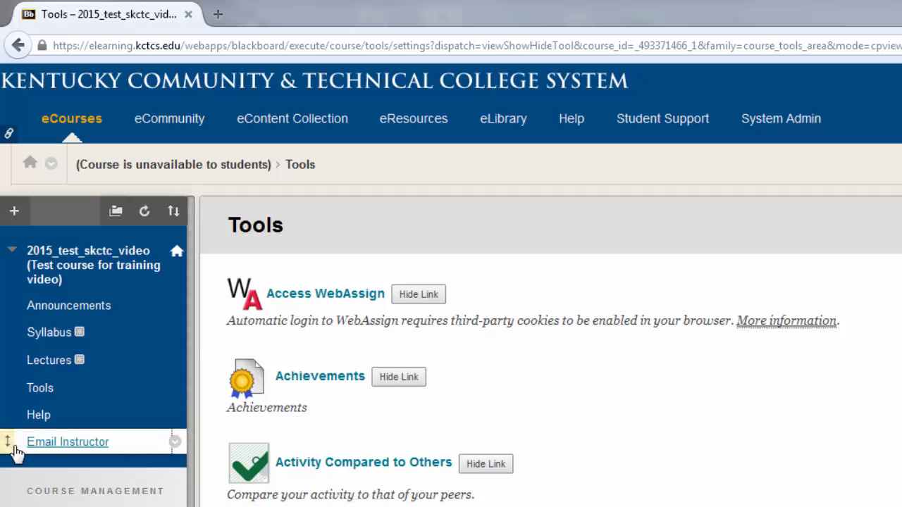
Step: Move Email Instructor between Lectures and Tools in the course menu and open its Send Email page
drag(9, 437, 9, 387)
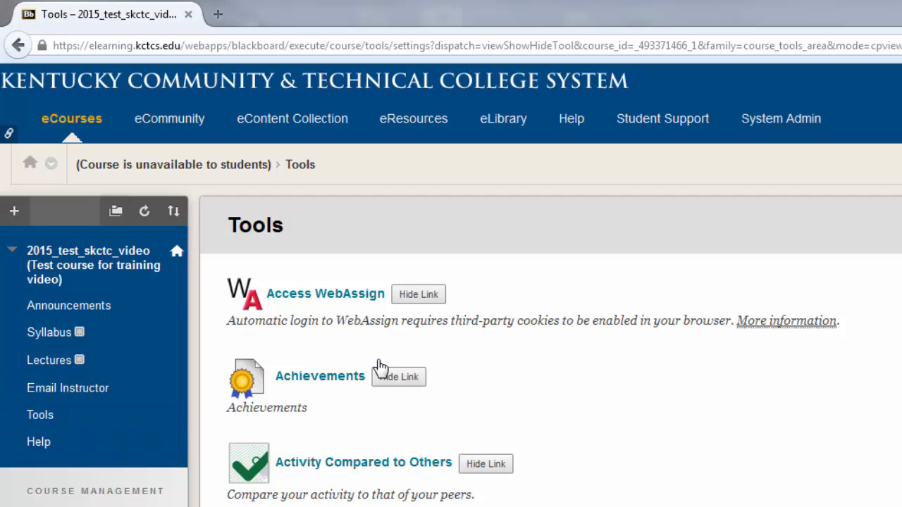
click(75, 394)
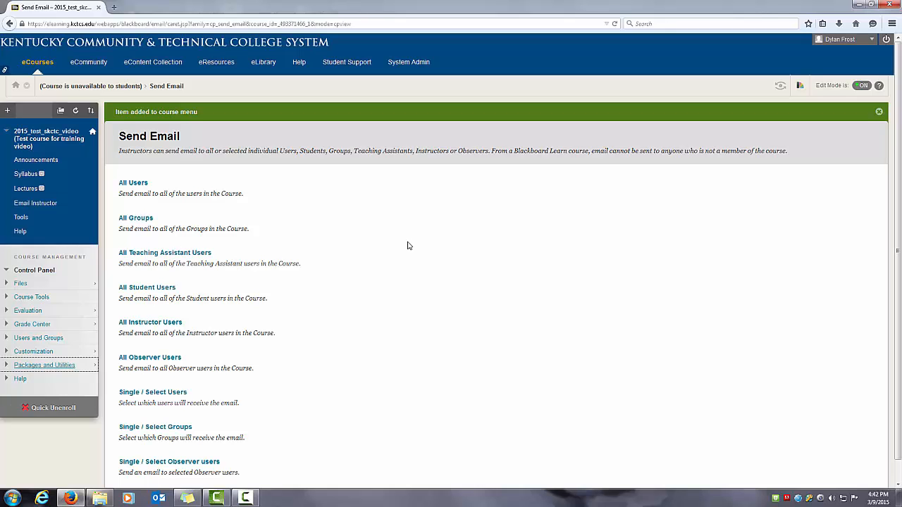
click(245, 499)
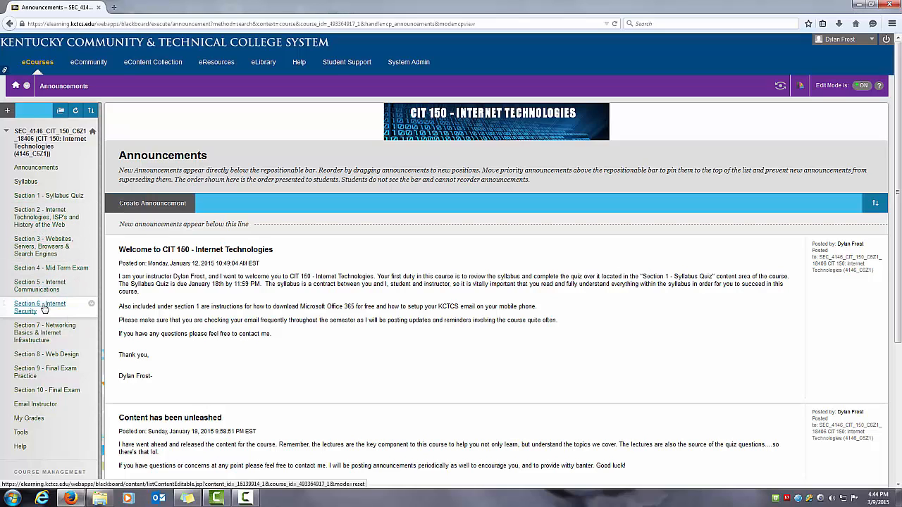
Step: Open the Chapter 5 - Search Engines folder in Section 3 of the CIT 150 course and examine its lecture videos and articles
click(49, 251)
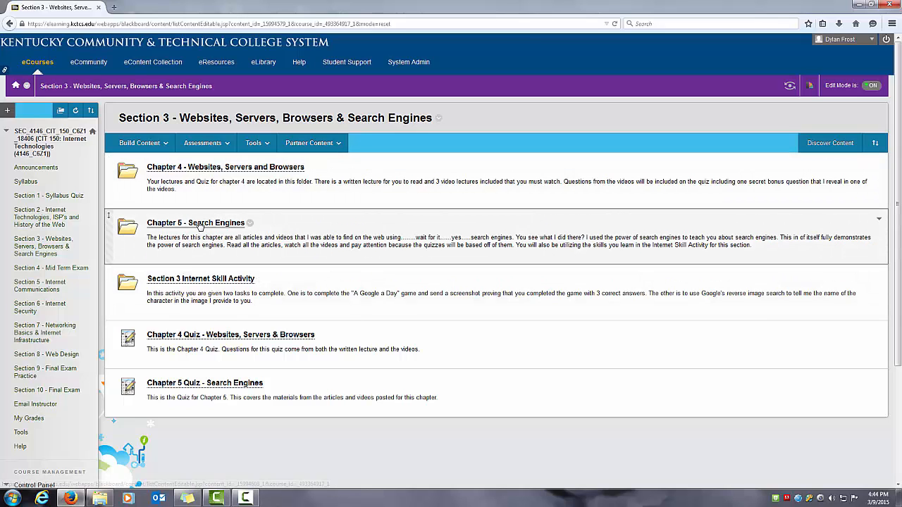
click(207, 225)
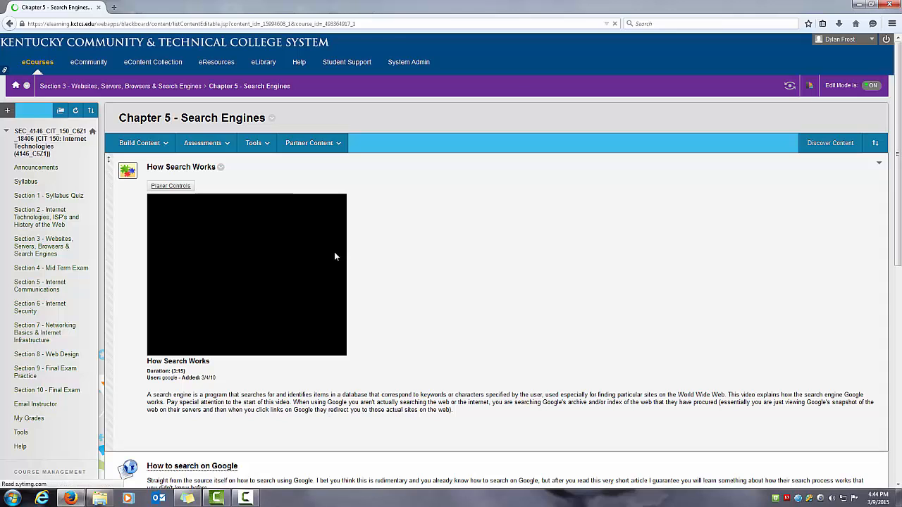
scroll(222, 178, down, 1)
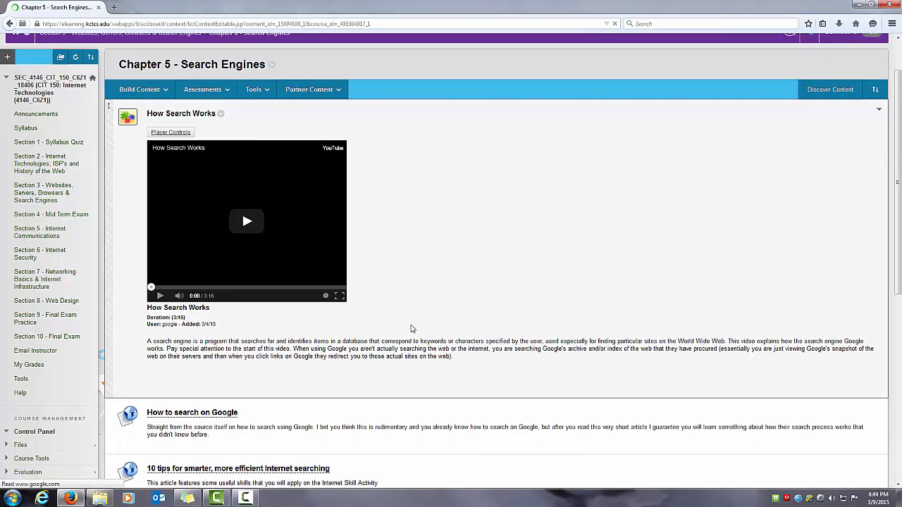
scroll(409, 324, down, 1)
scroll(409, 324, down, 1)
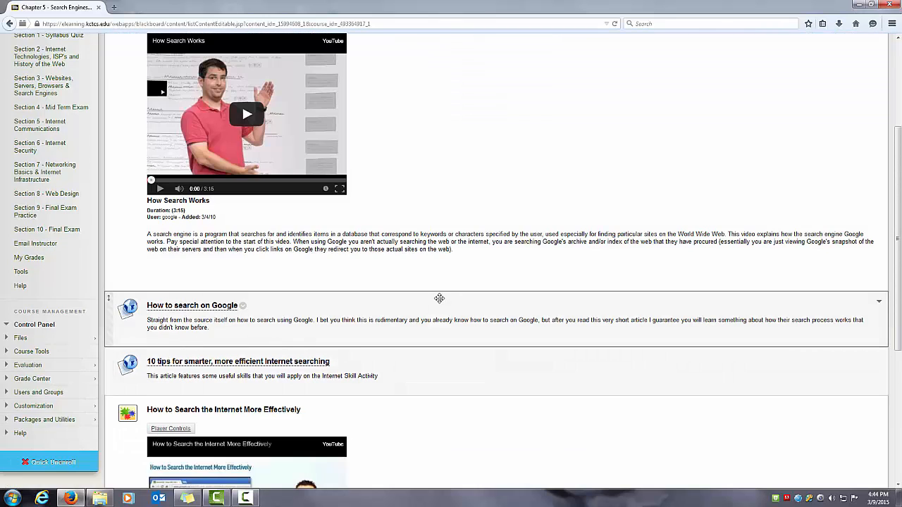
scroll(441, 297, down, 1)
scroll(440, 300, down, 4)
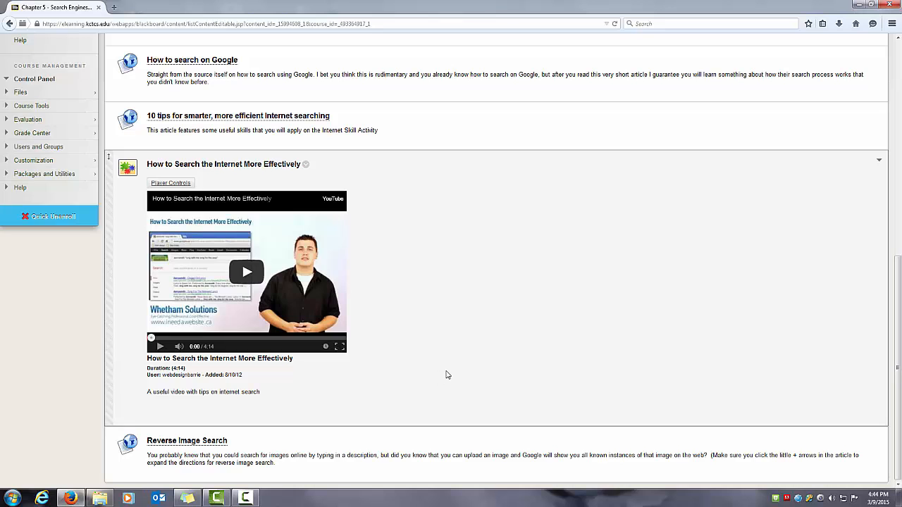
scroll(446, 377, up, 3)
scroll(444, 378, up, 4)
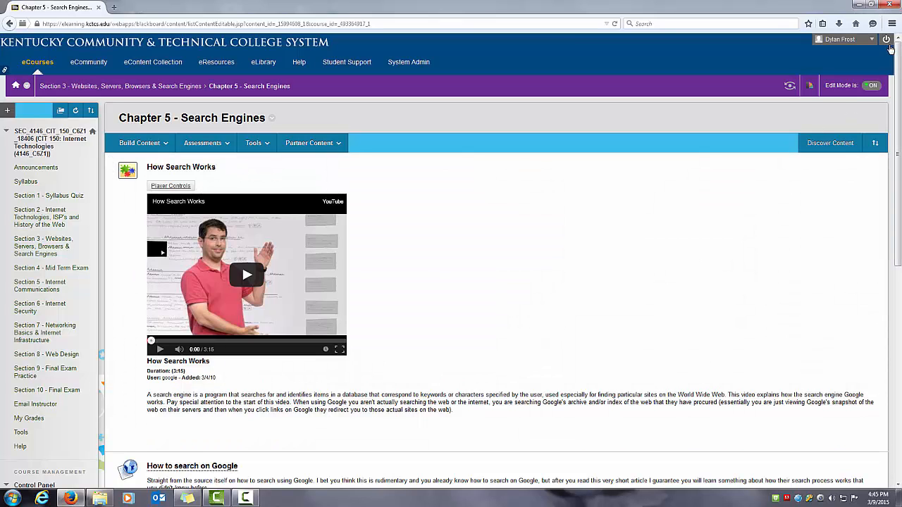
Step: Log out of the Blackboard site
click(886, 40)
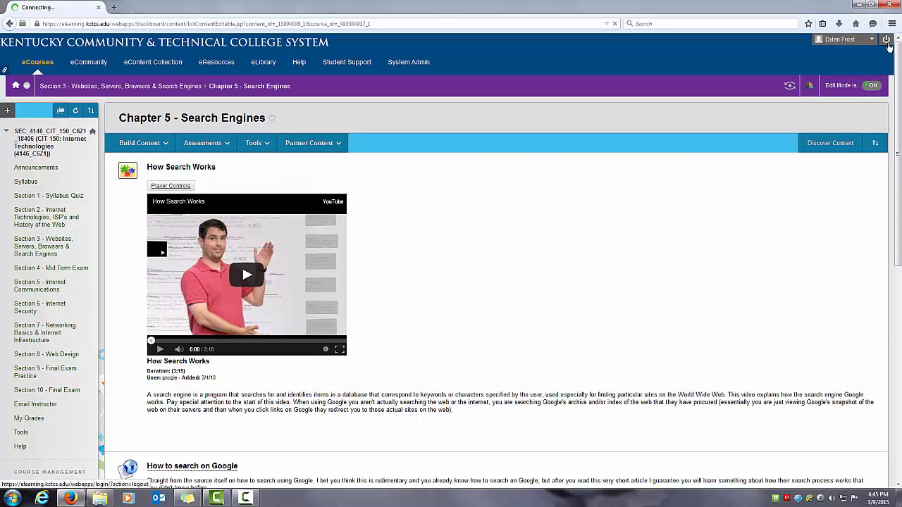